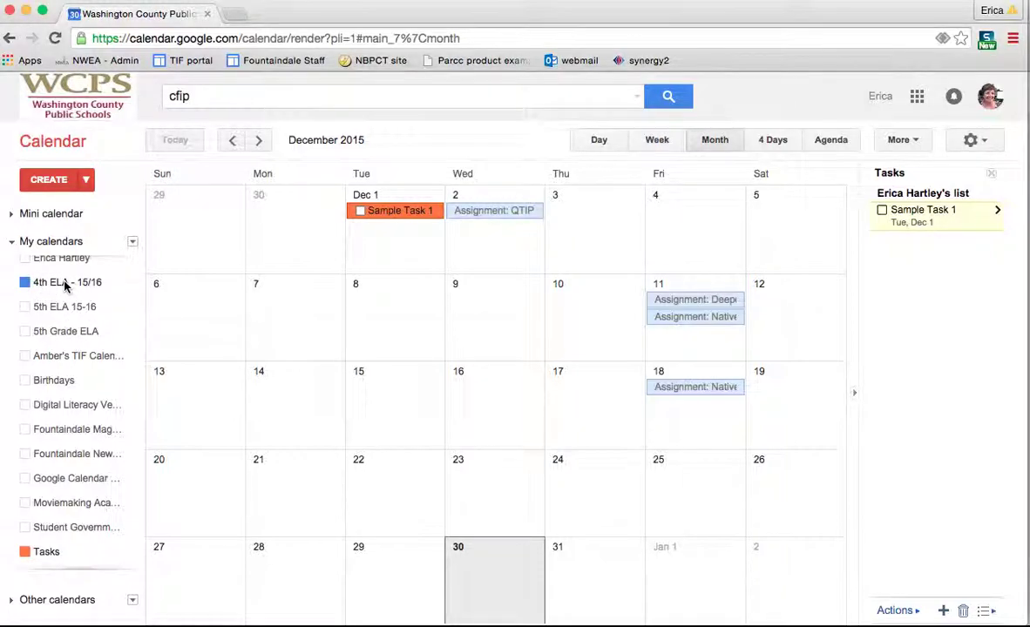
Hide and then re-show the 4th ELA - 15/16 calendar's events in My calendars.
click(65, 285)
click(65, 284)
View the events as an Agenda list, then return to the December 2015 month grid.
click(828, 142)
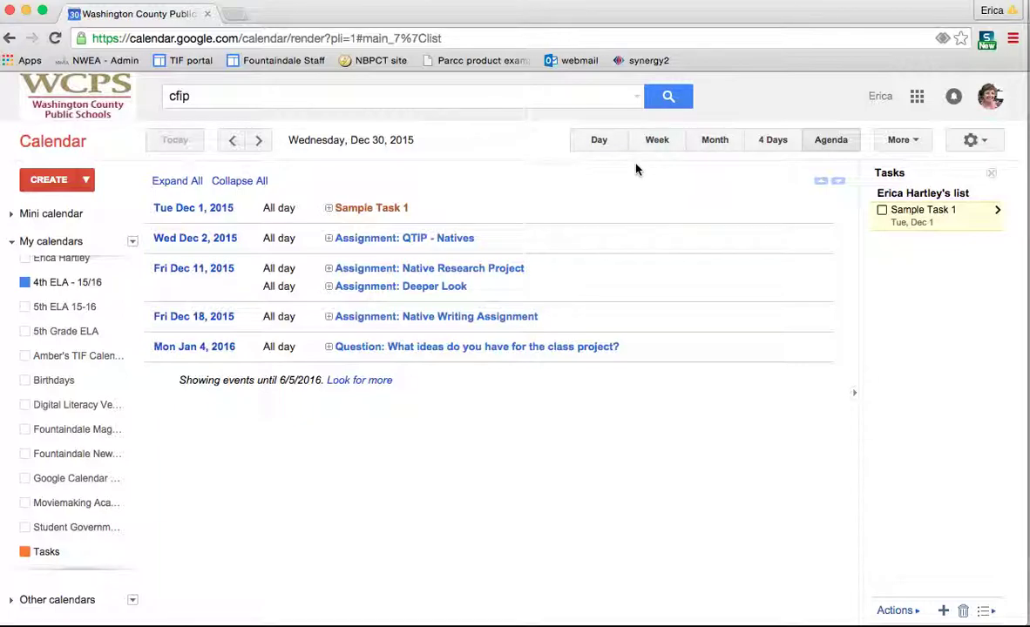
click(711, 142)
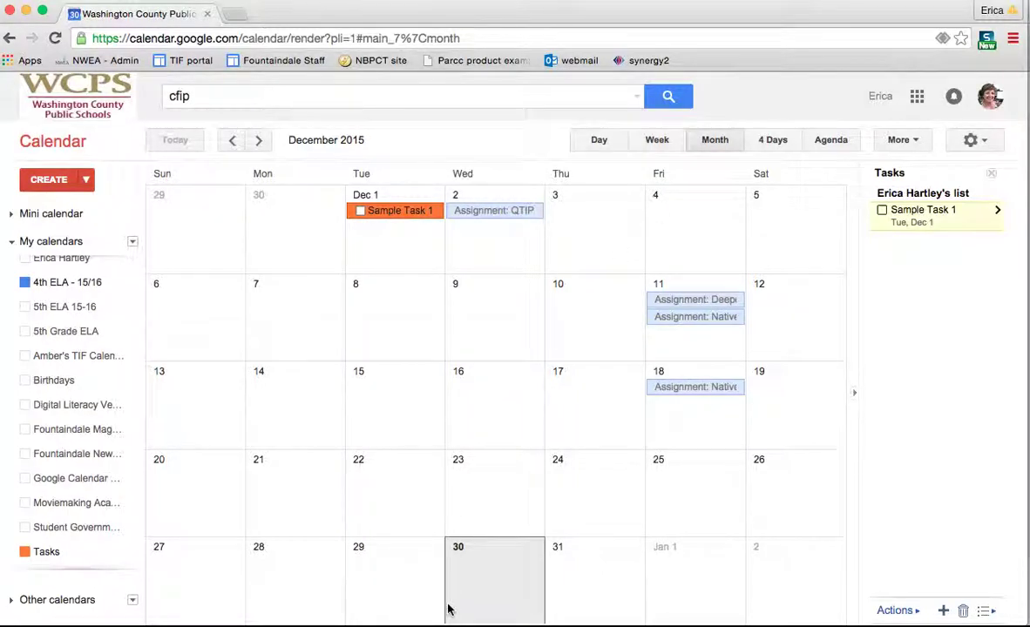
Create 'Cflp meeting at 8am' on December 31 and open its full edit page.
click(586, 574)
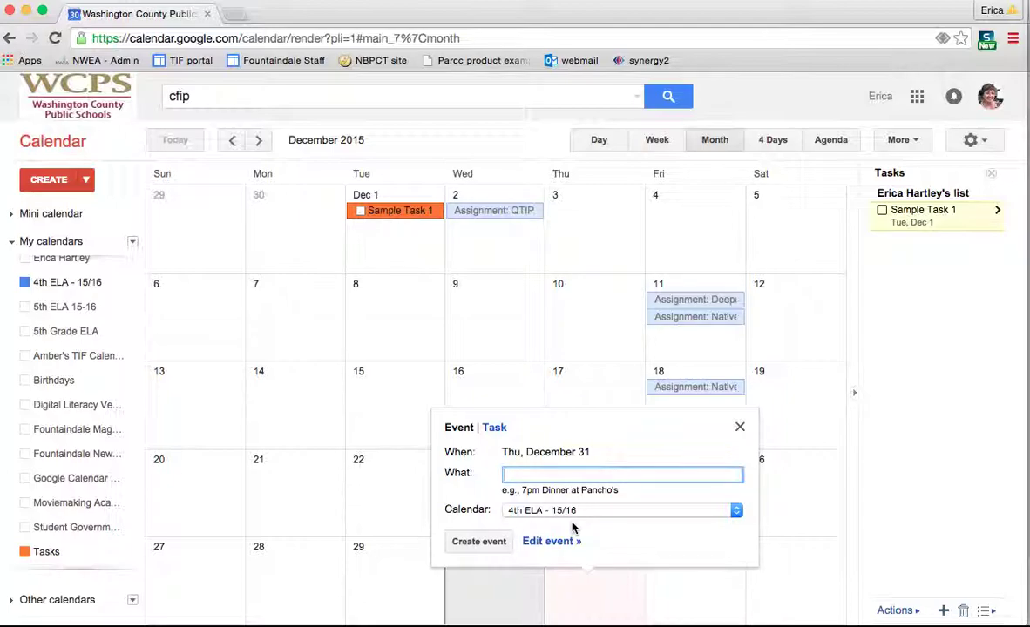
text(Cfl)
text(p mee)
text(ting at )
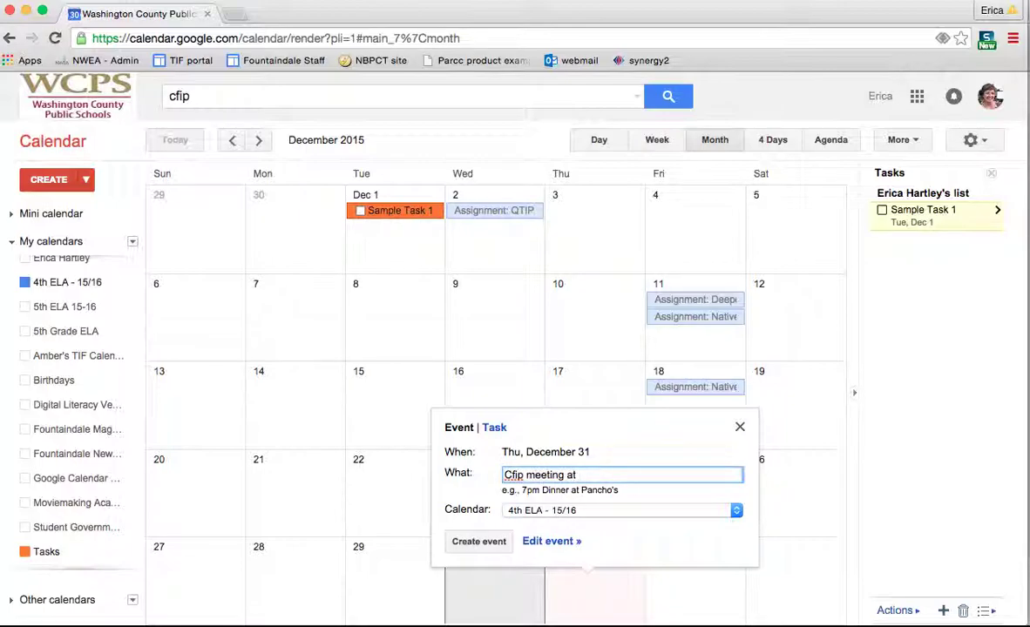
text(8am)
click(487, 549)
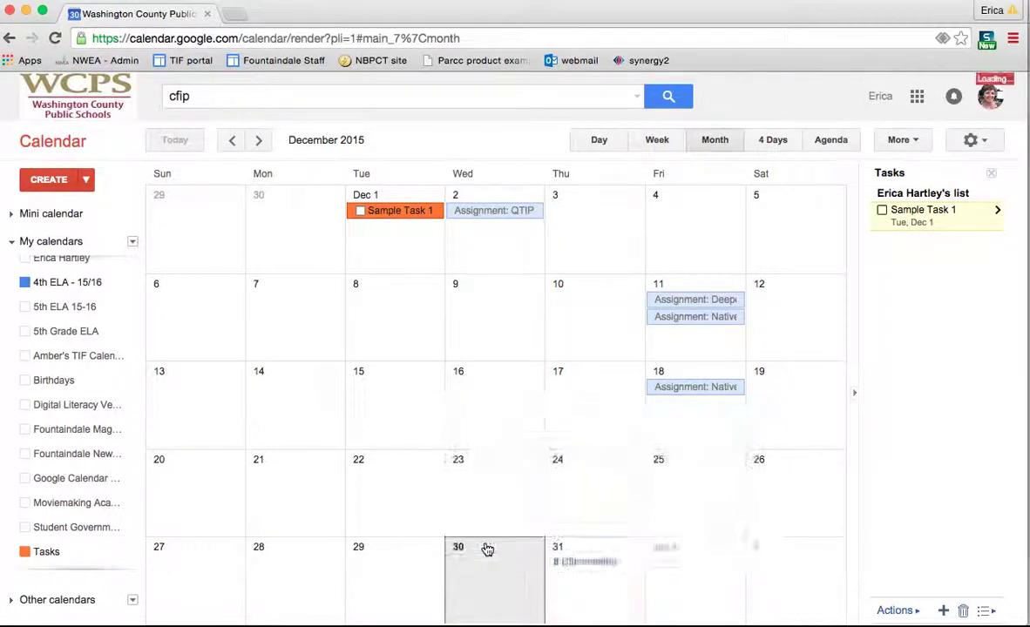
click(589, 562)
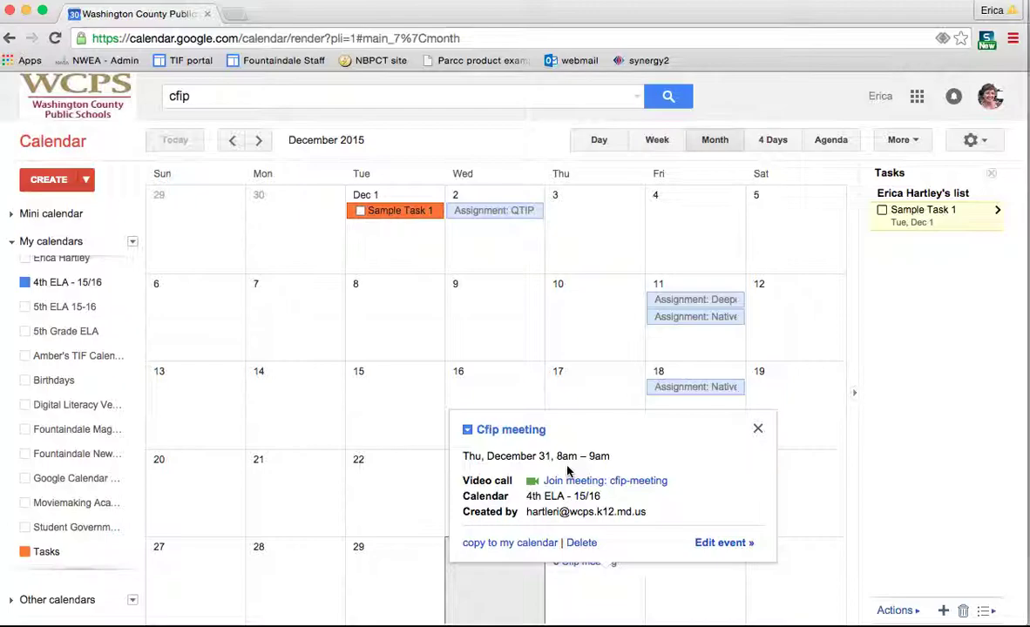
click(716, 543)
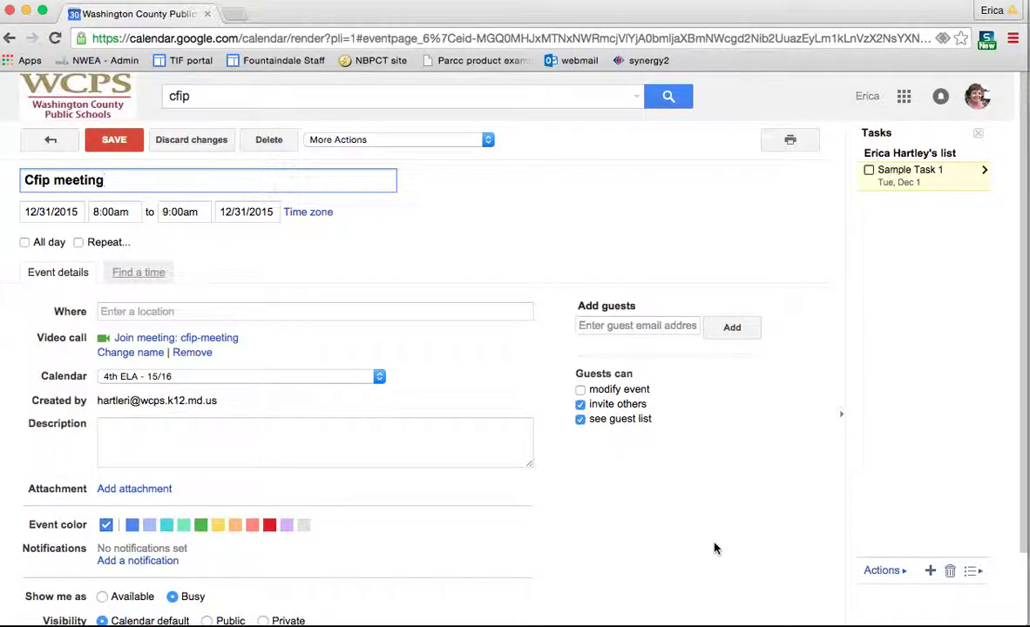
Leave the edit page and preview the Cfip meeting chip on December 31.
click(52, 140)
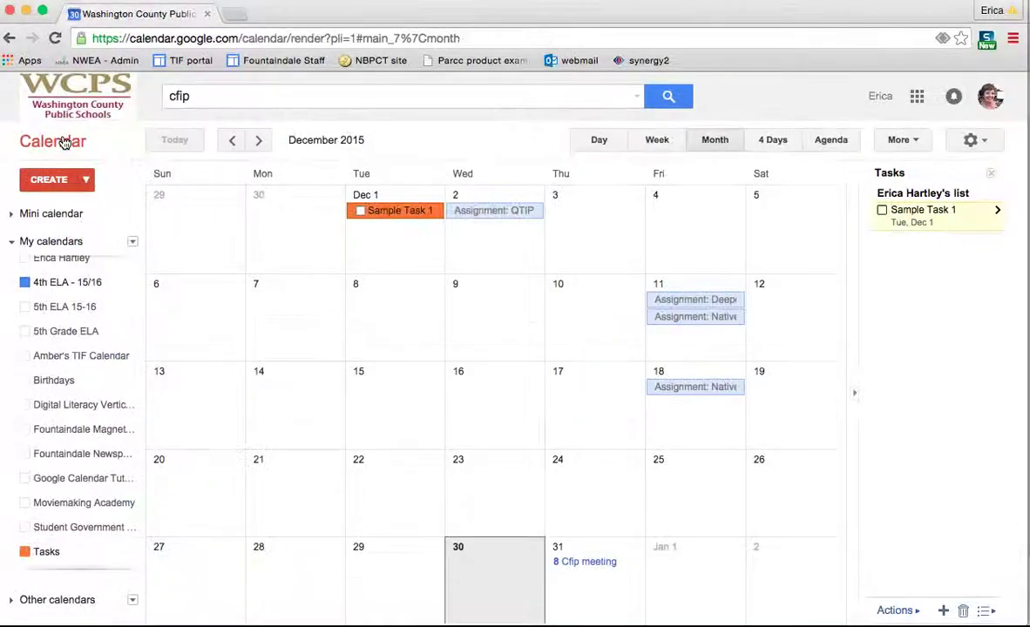
click(577, 563)
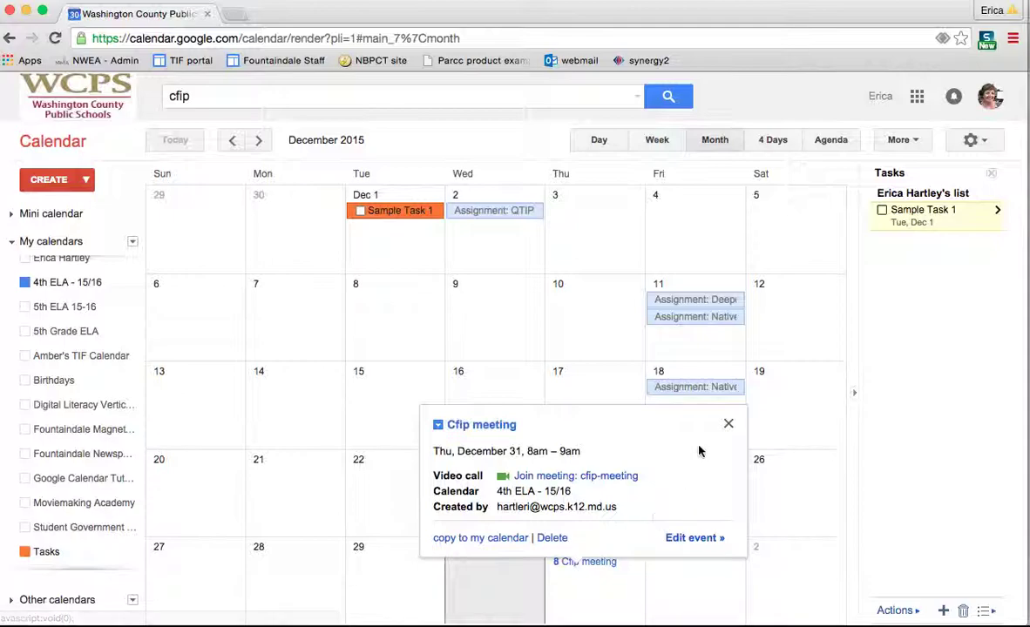
Create a December 31 task 'Gather artifact for CFIP' with note '*Native american writings'.
click(728, 427)
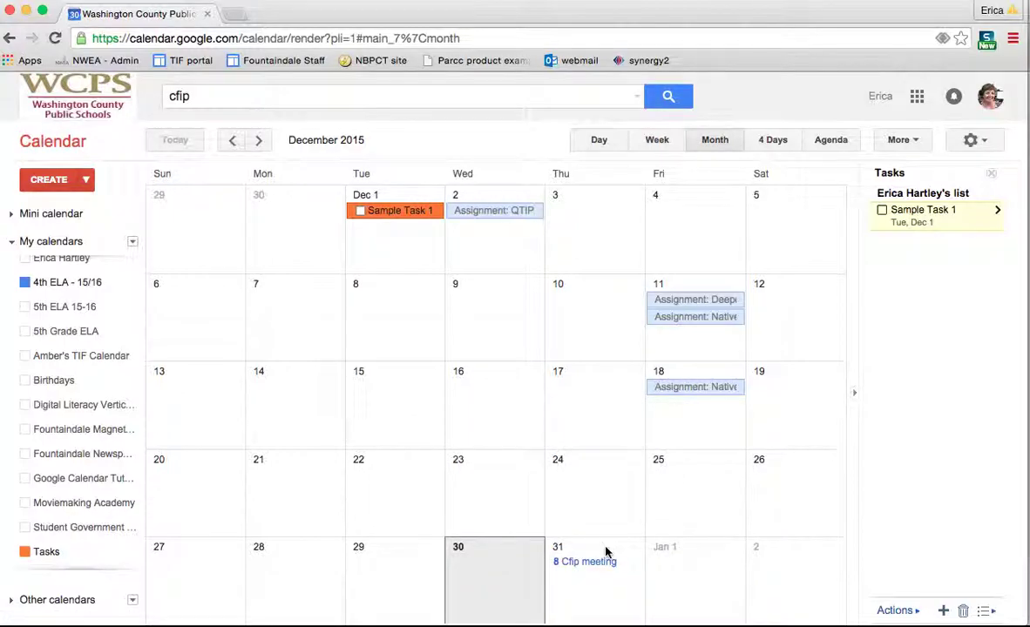
click(598, 590)
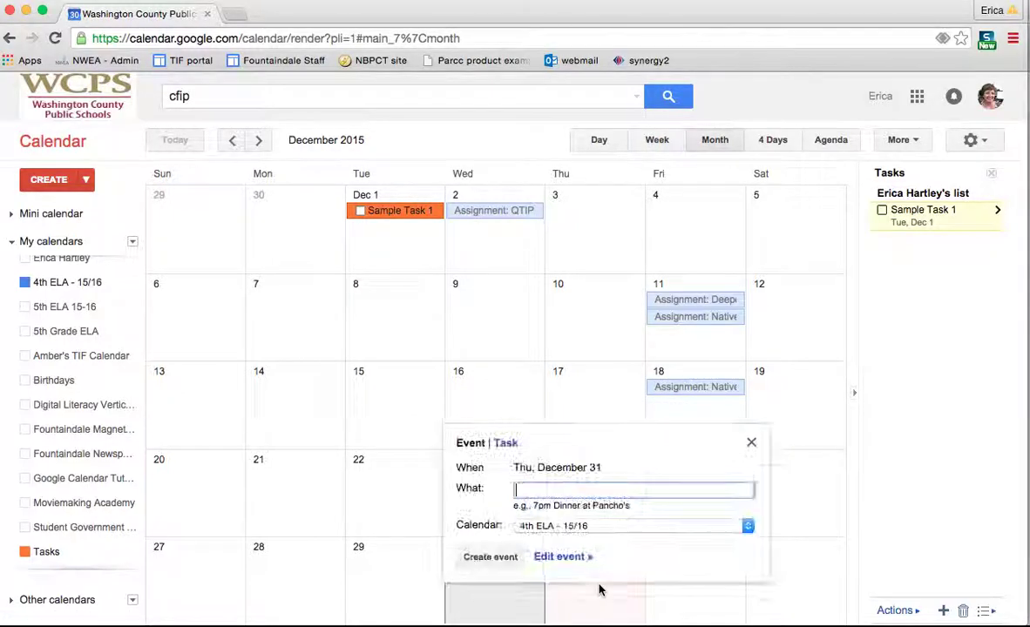
click(503, 378)
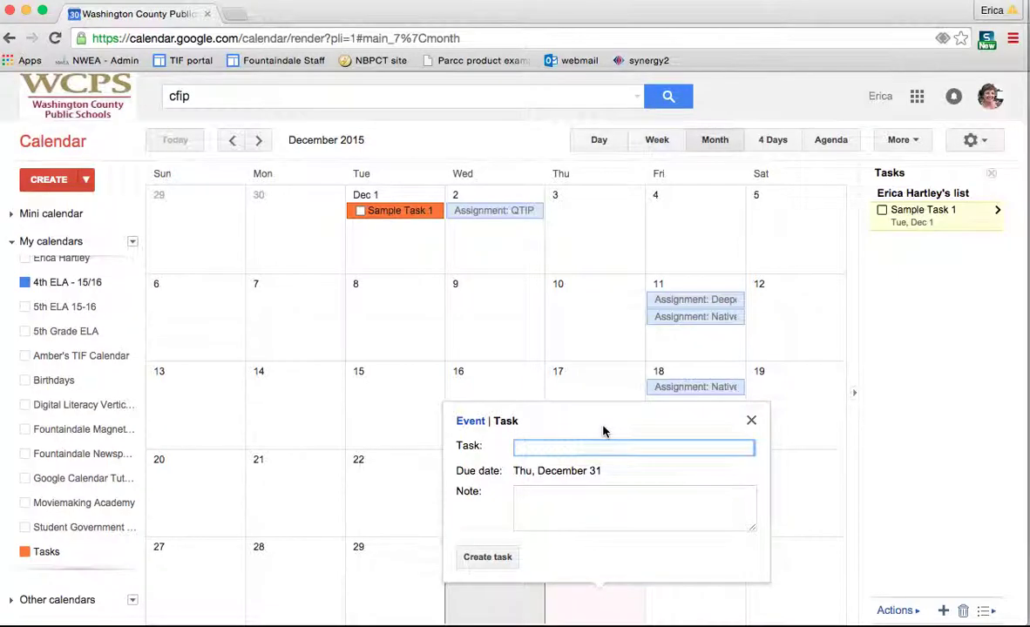
text(Gather artifact for CFIP)
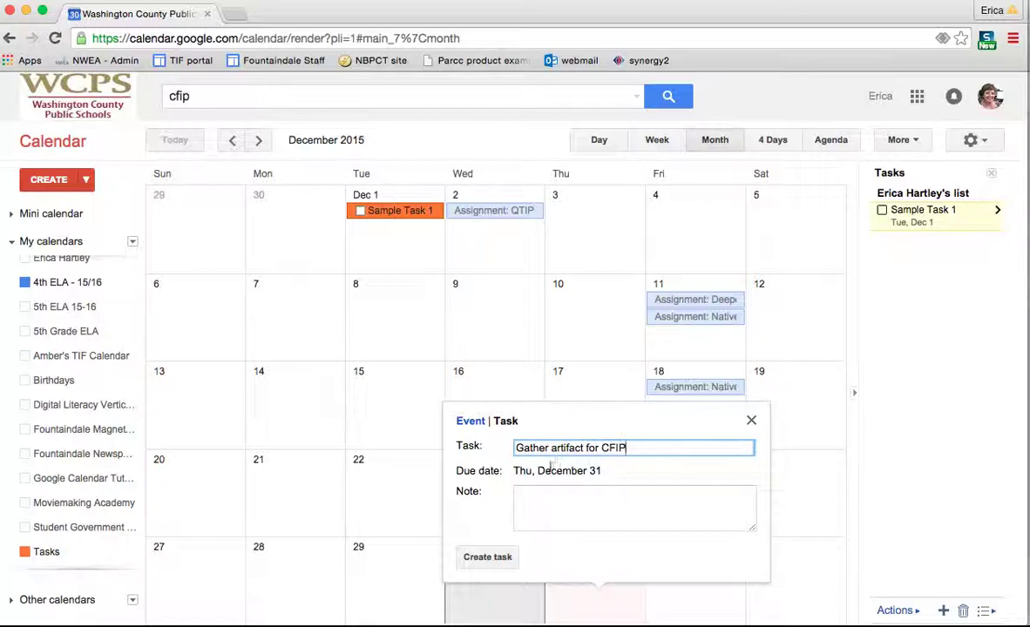
click(537, 514)
text(*)
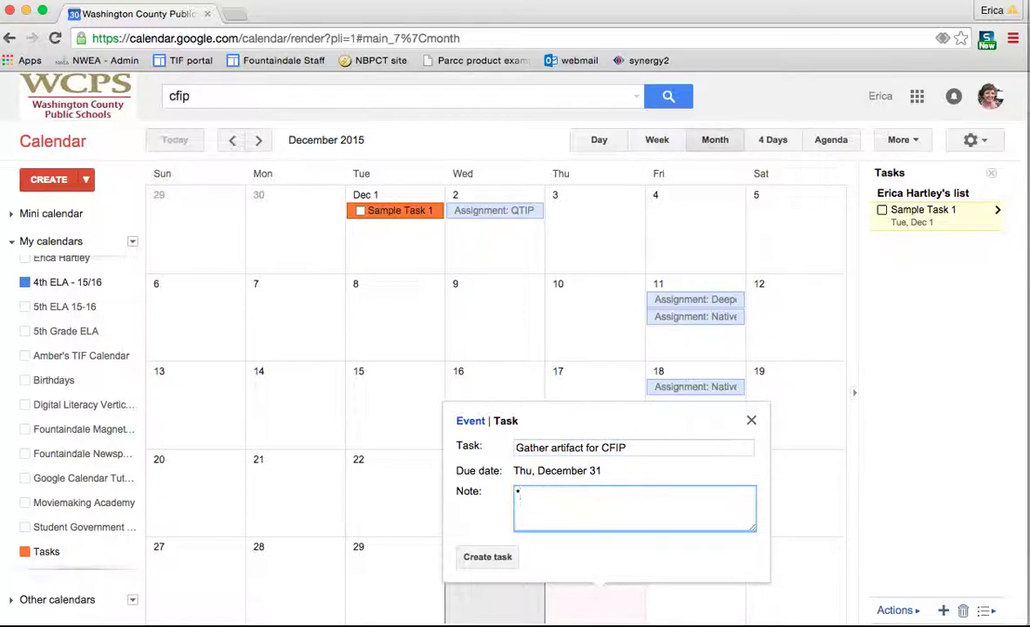
text(Native american writings)
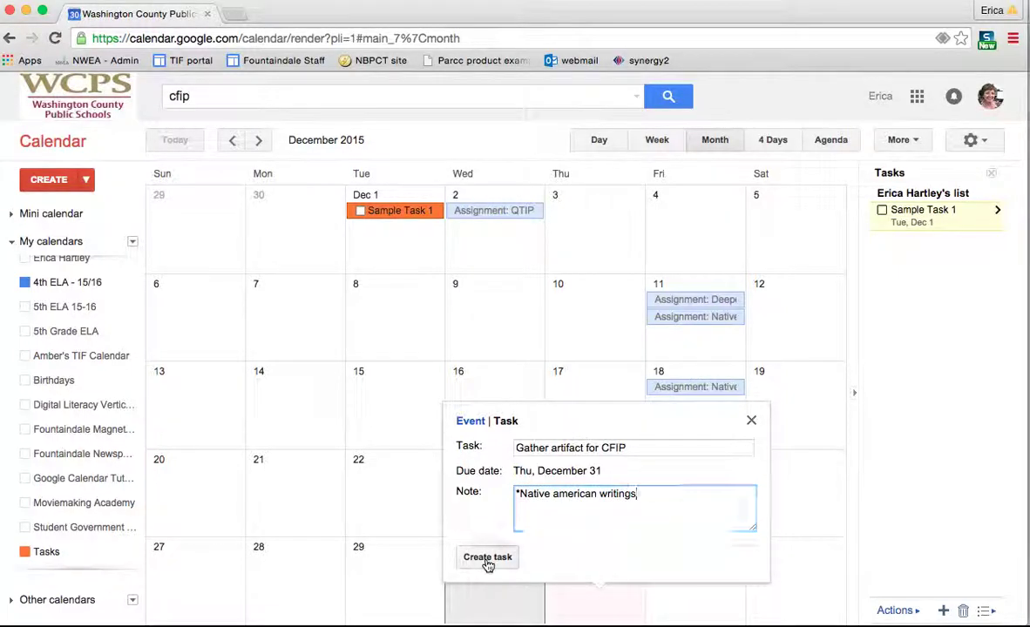
click(486, 559)
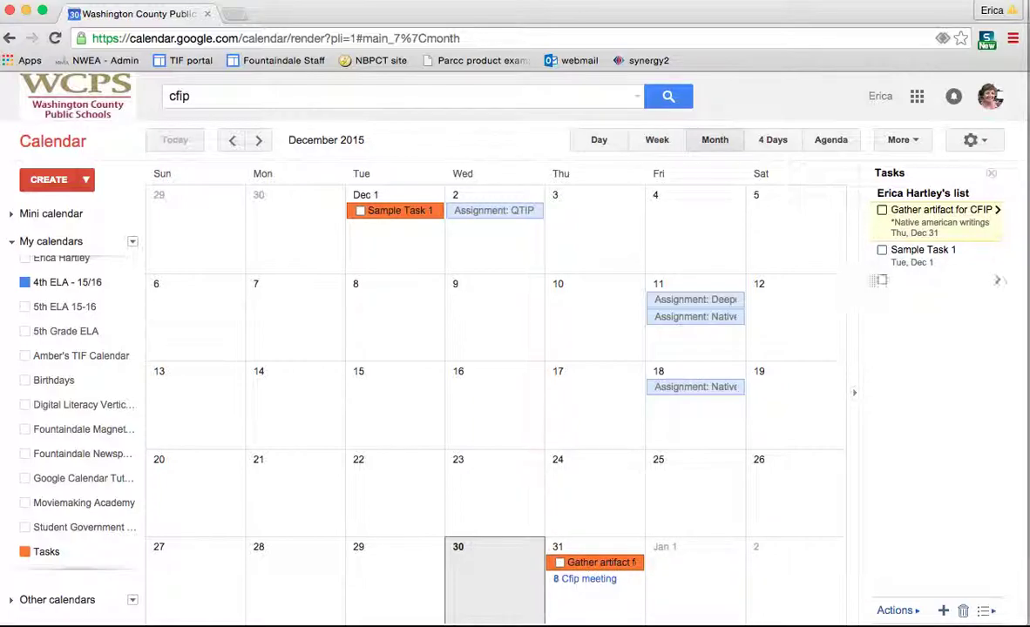
Turn on the Tasks calendar and toggle Sample Task 1 done, then back to not done.
click(992, 177)
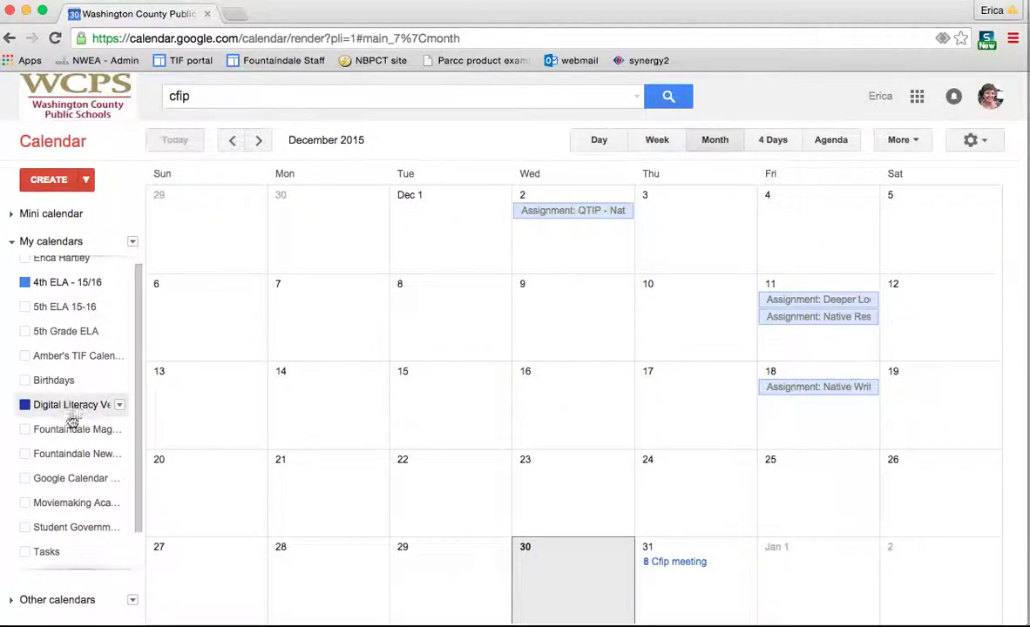
scroll(69, 423, down, 1)
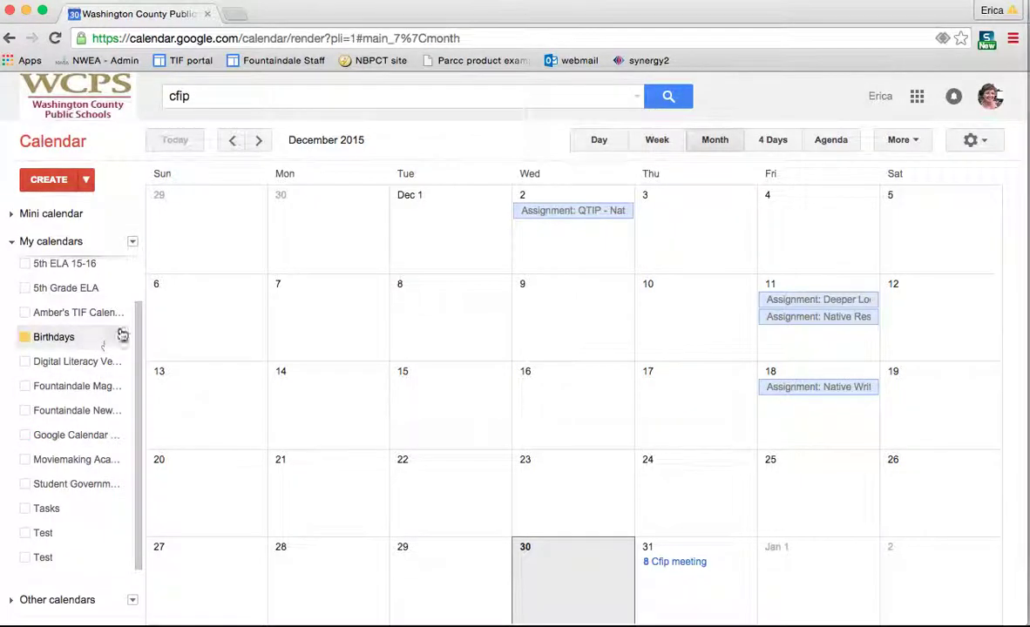
click(48, 509)
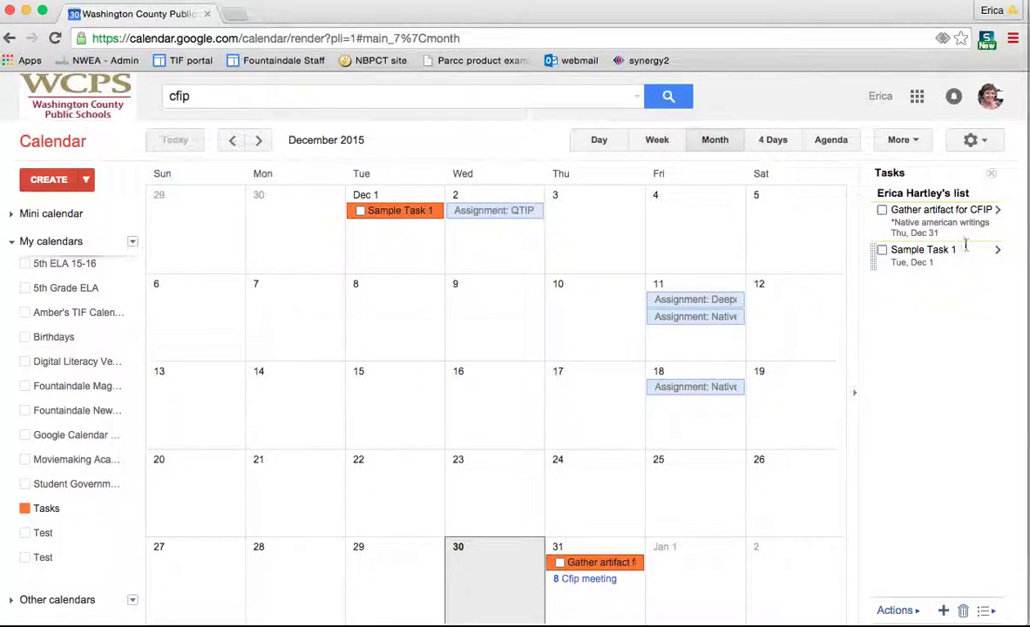
click(360, 210)
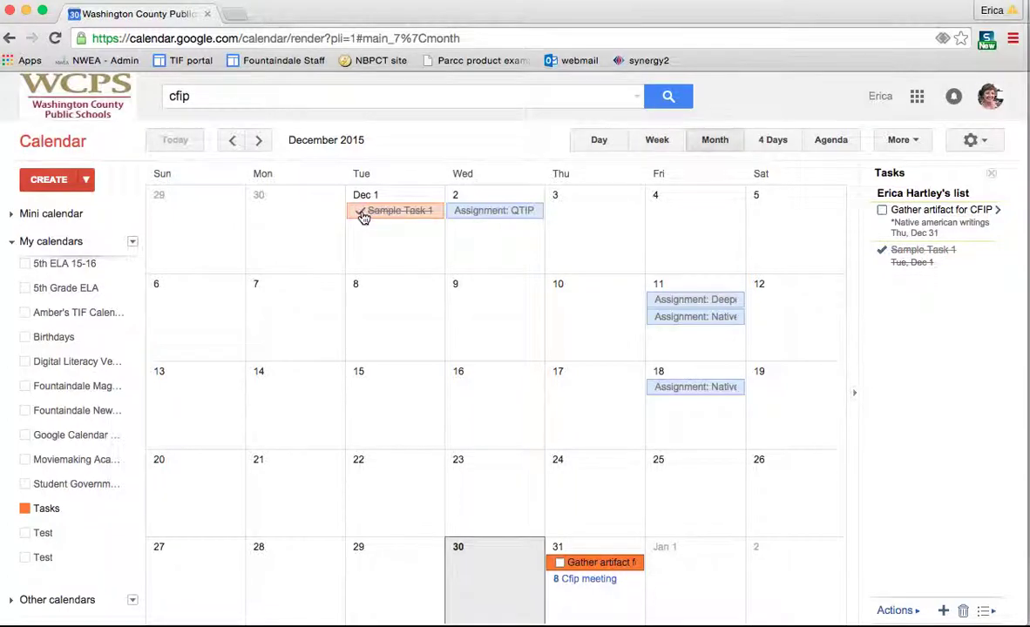
click(359, 210)
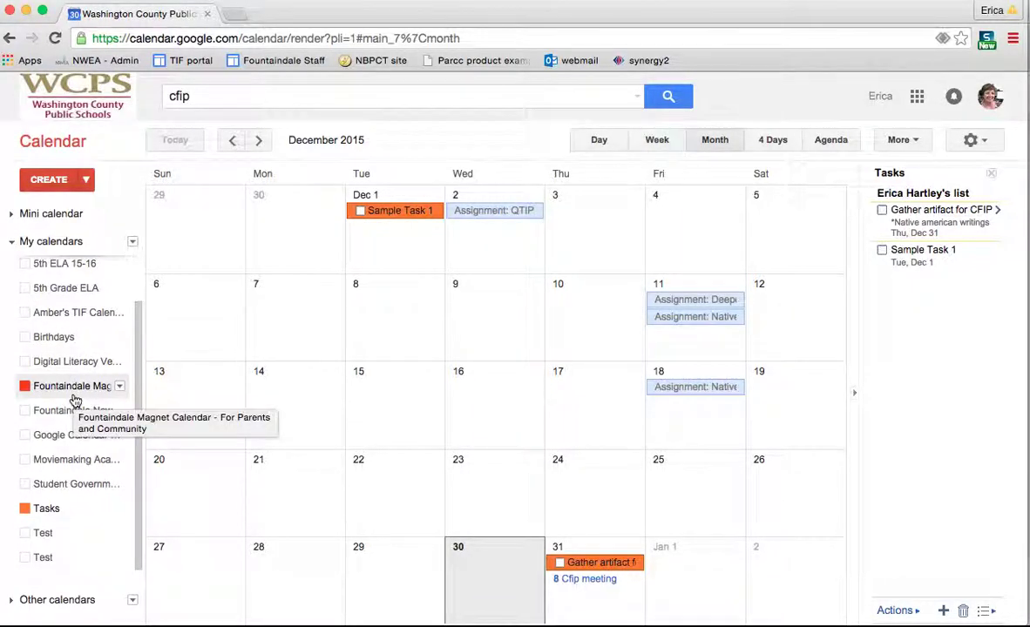
scroll(76, 399, up, 2)
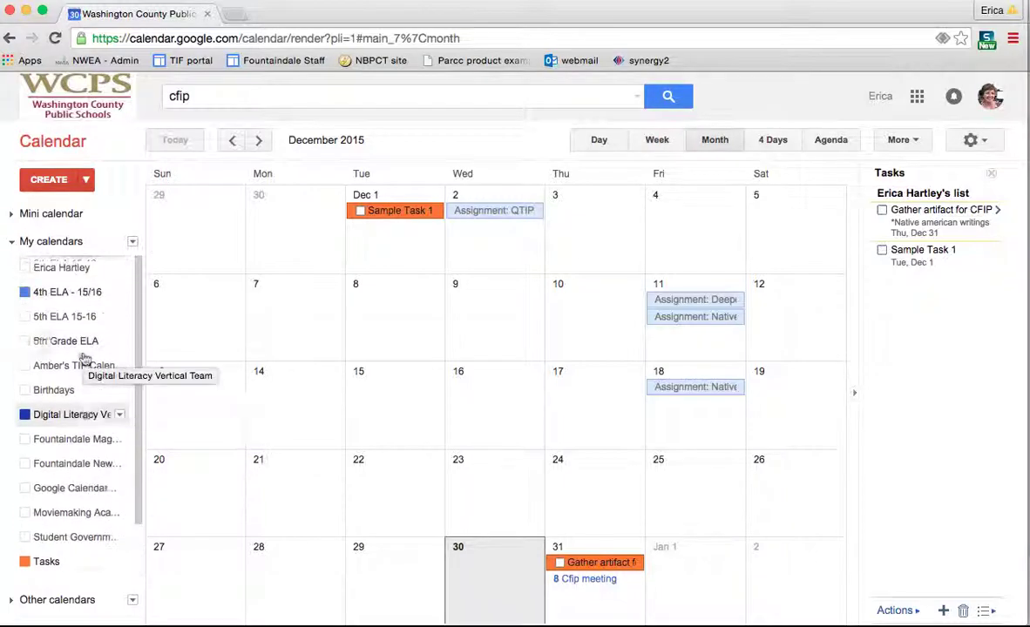
In the 4th ELA calendar's notification settings, add a pop-up event reminder measured in minutes.
click(121, 294)
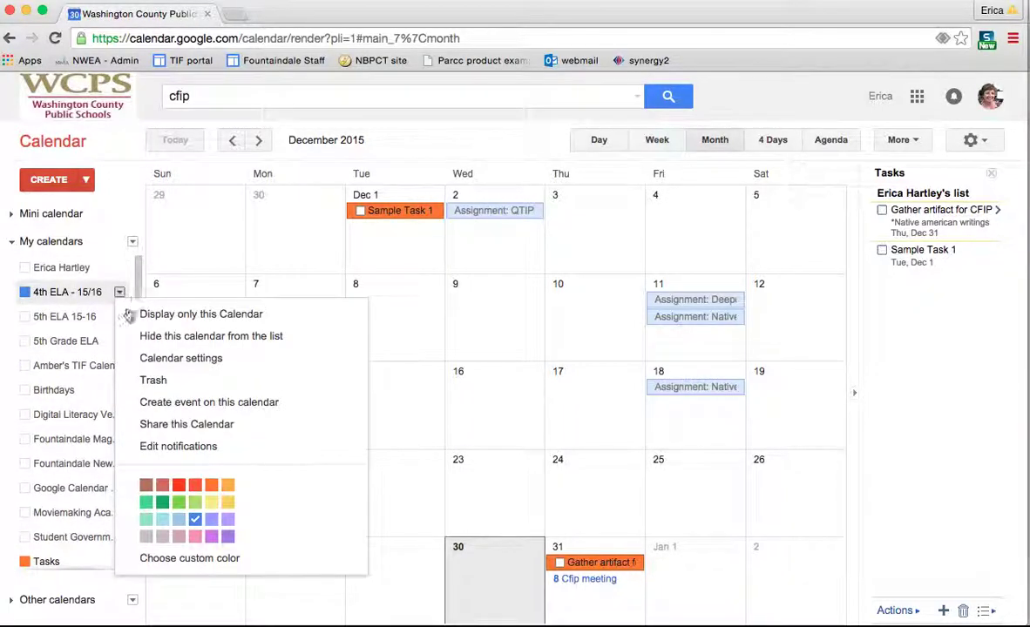
click(179, 446)
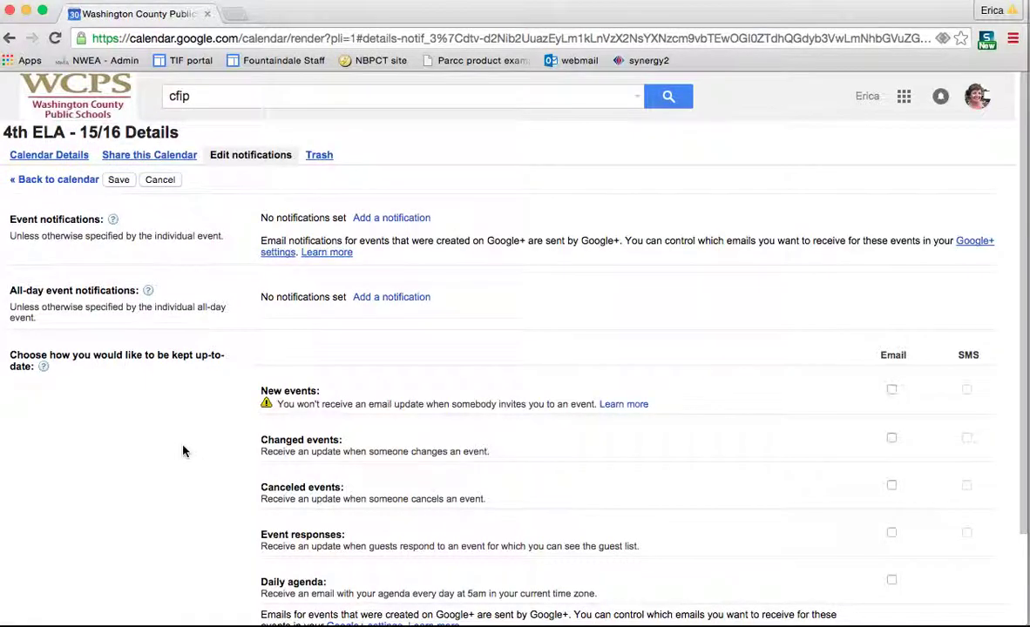
click(381, 220)
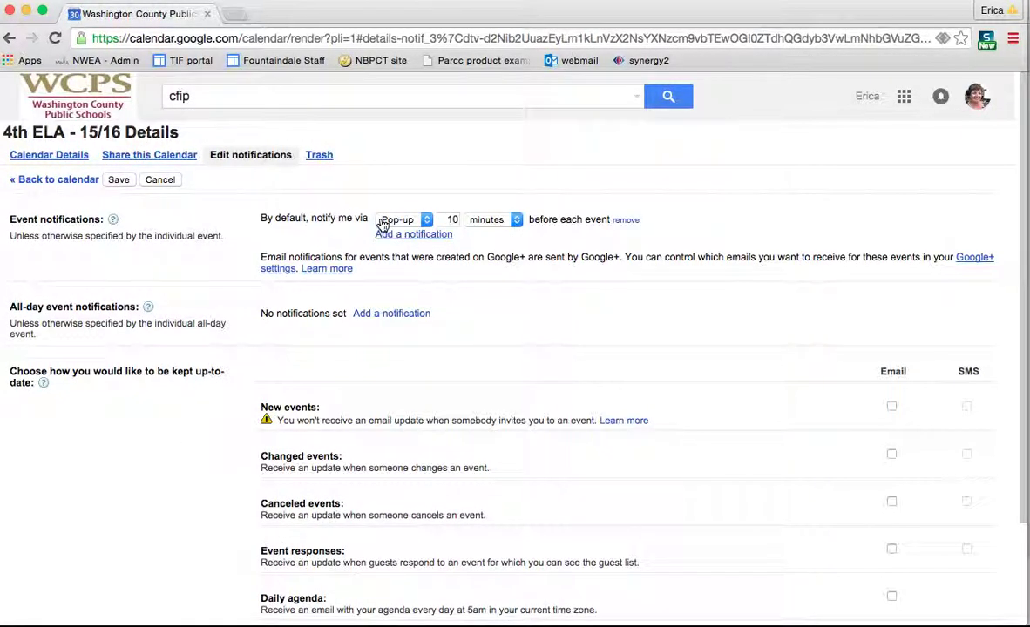
click(428, 223)
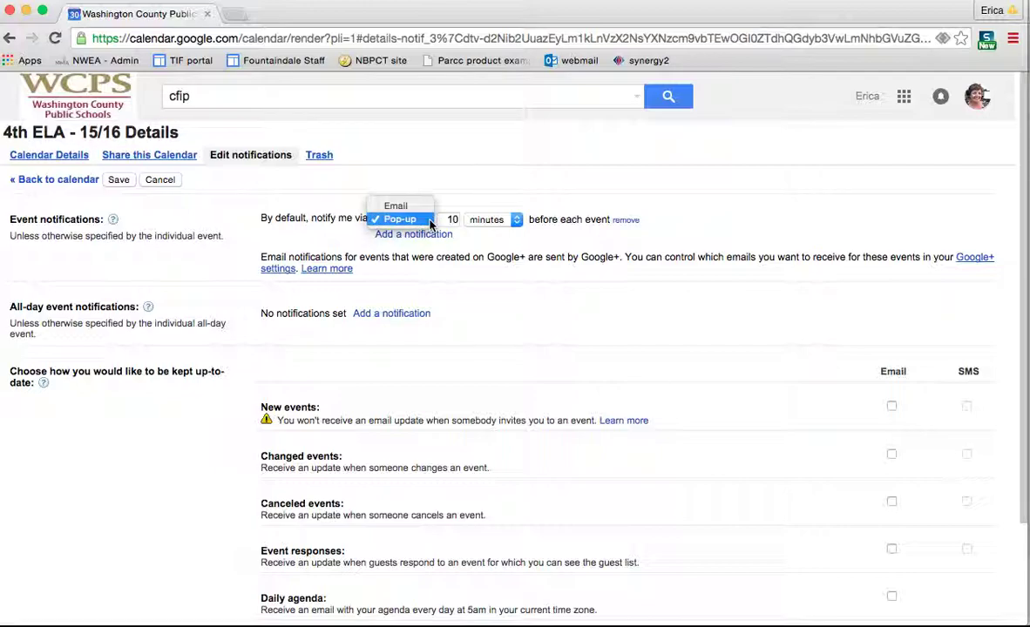
click(430, 222)
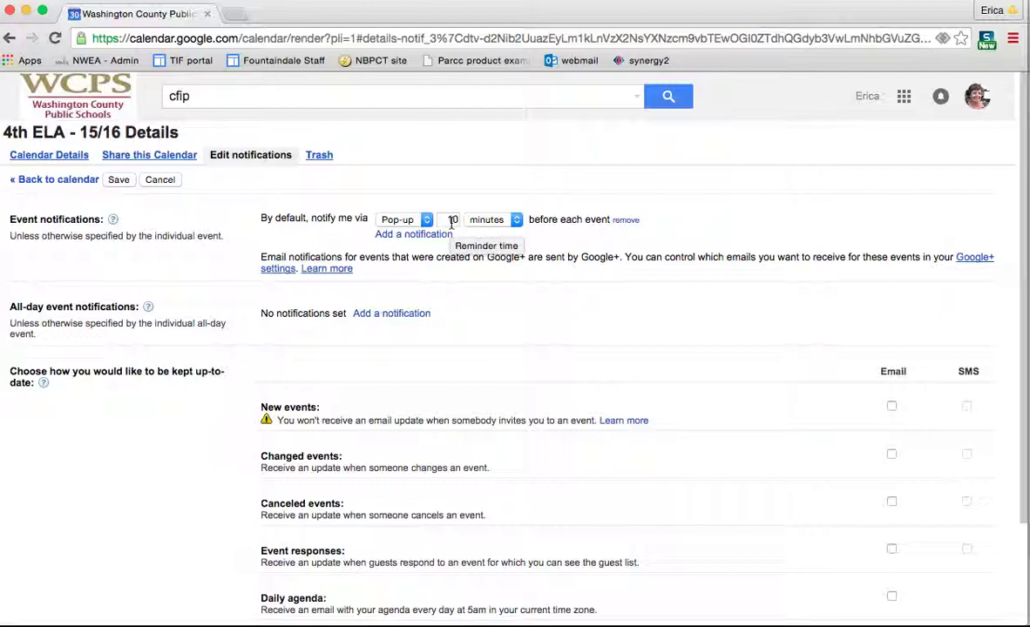
click(514, 220)
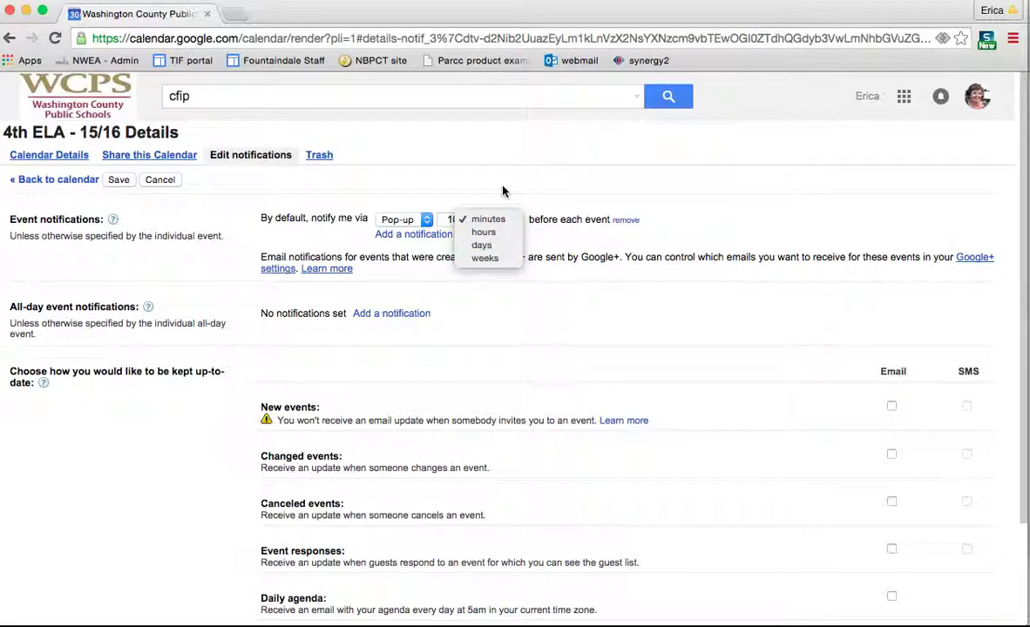
click(502, 191)
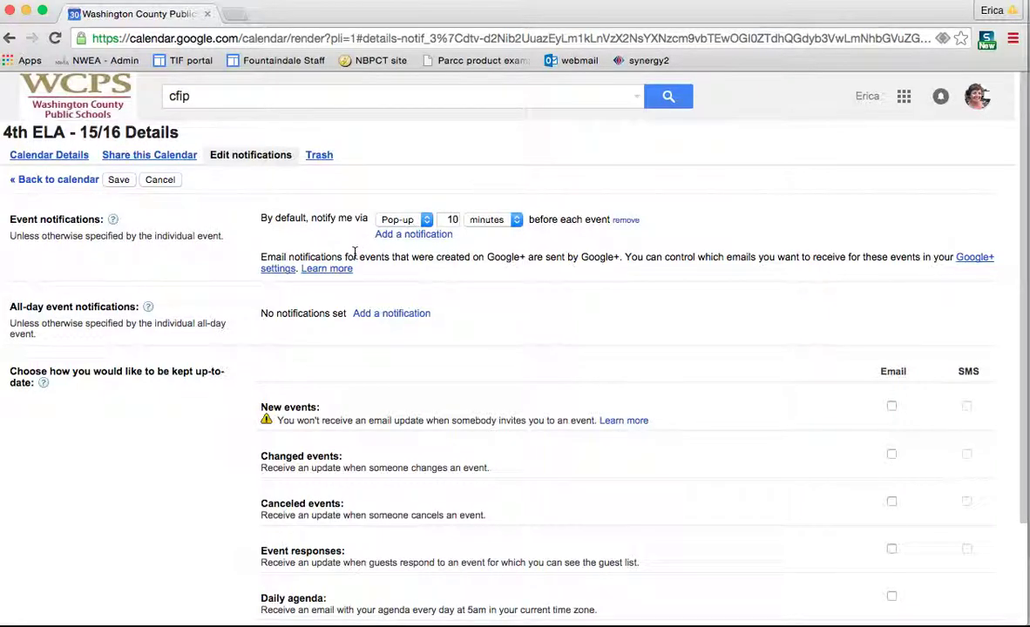
Add a pop-up all-day event reminder, 1 day before at 9:00am.
click(381, 314)
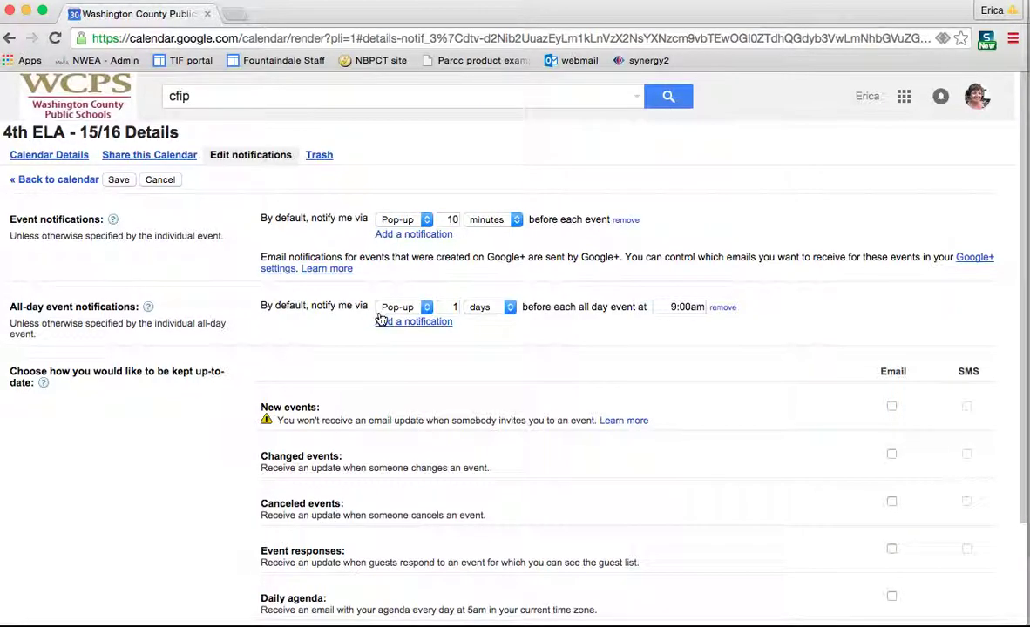
click(426, 308)
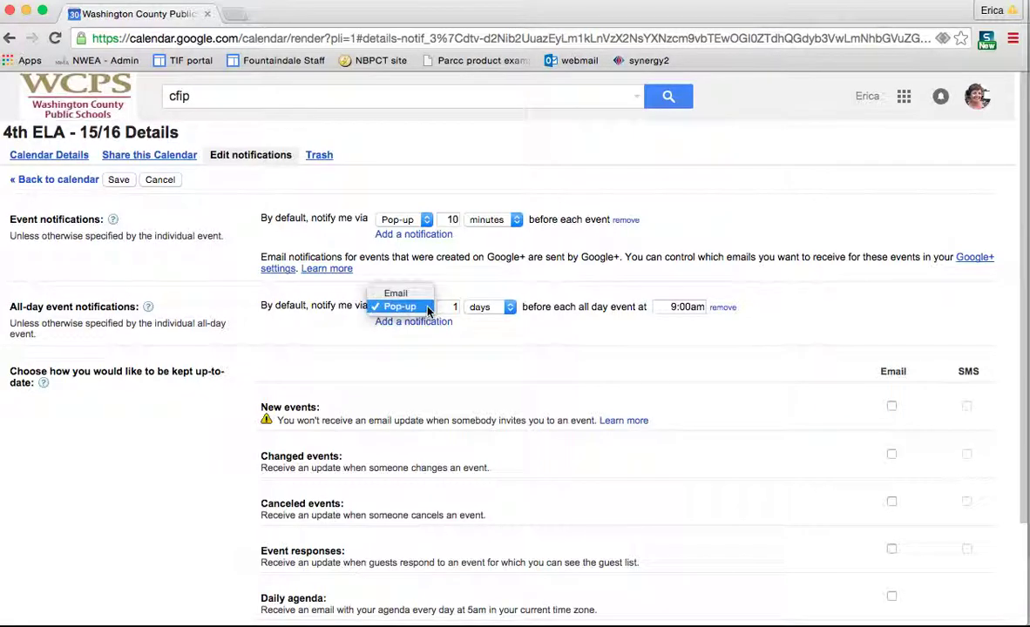
click(427, 309)
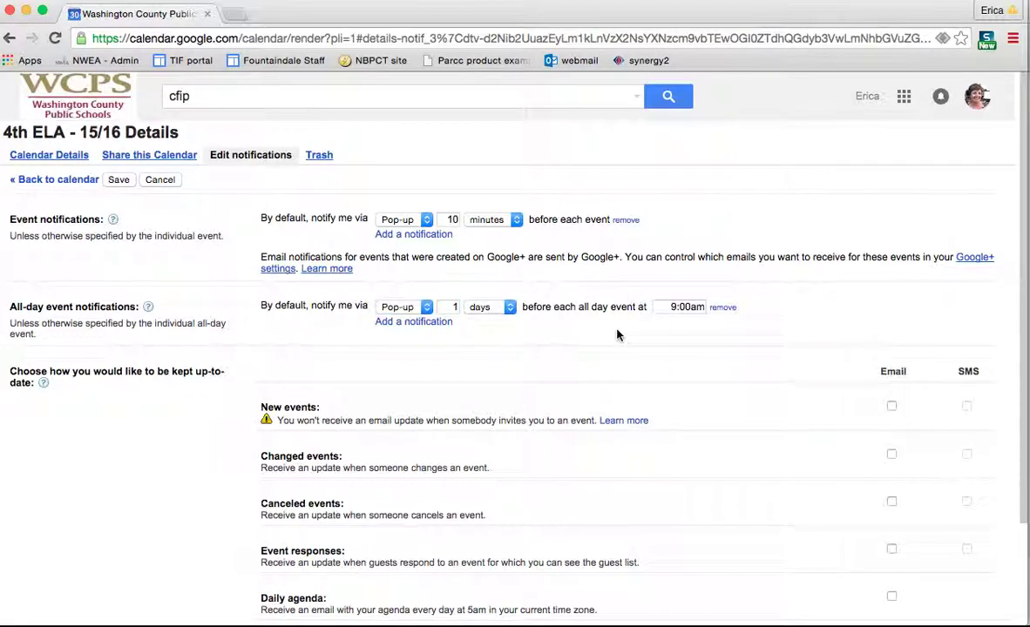
scroll(619, 335, down, 3)
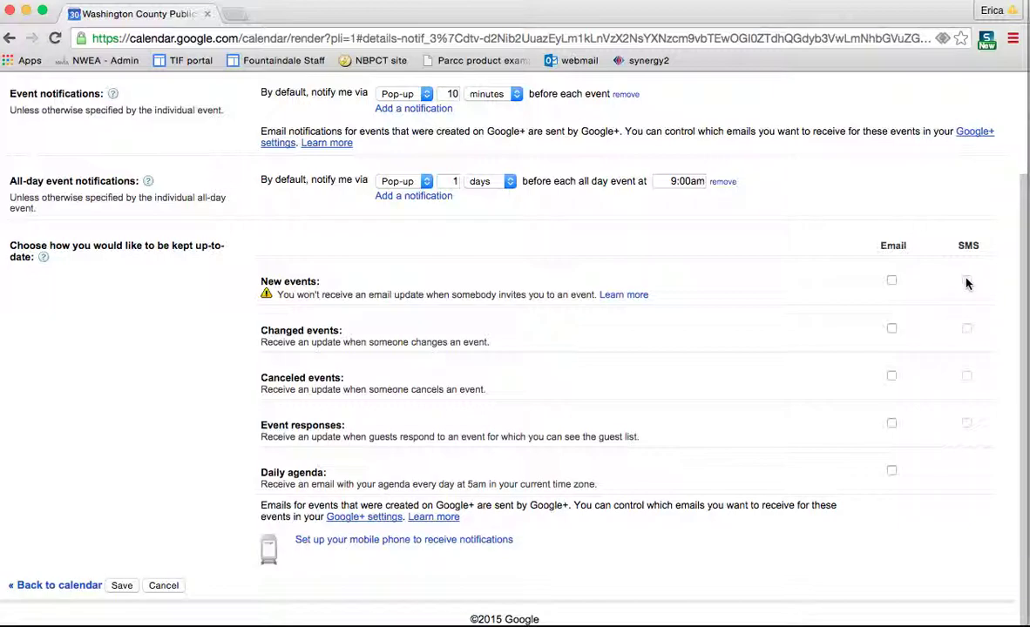
click(891, 282)
click(891, 282)
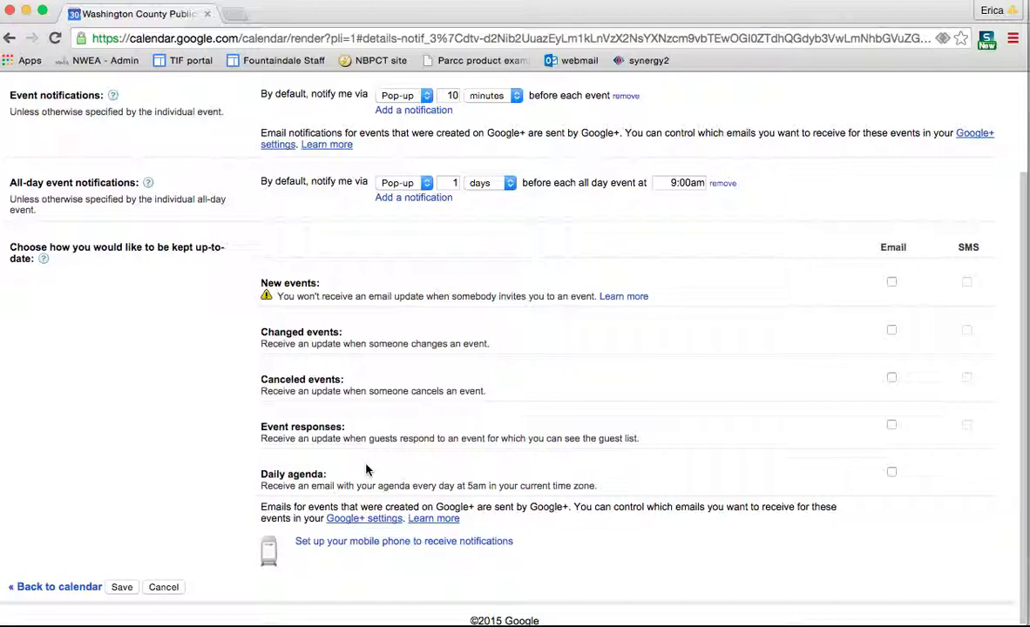
scroll(366, 470, up, 3)
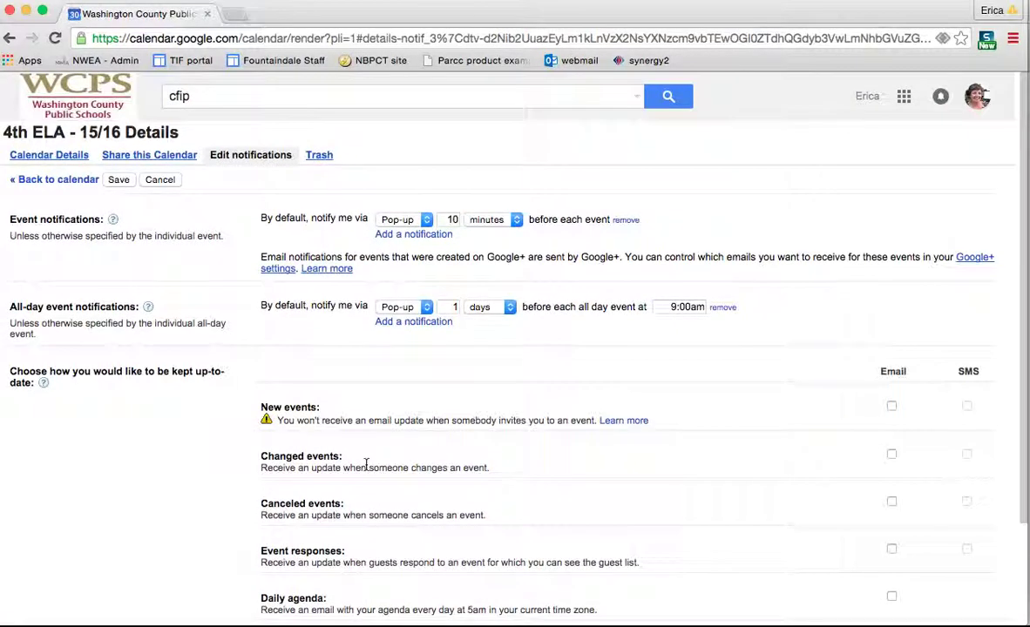